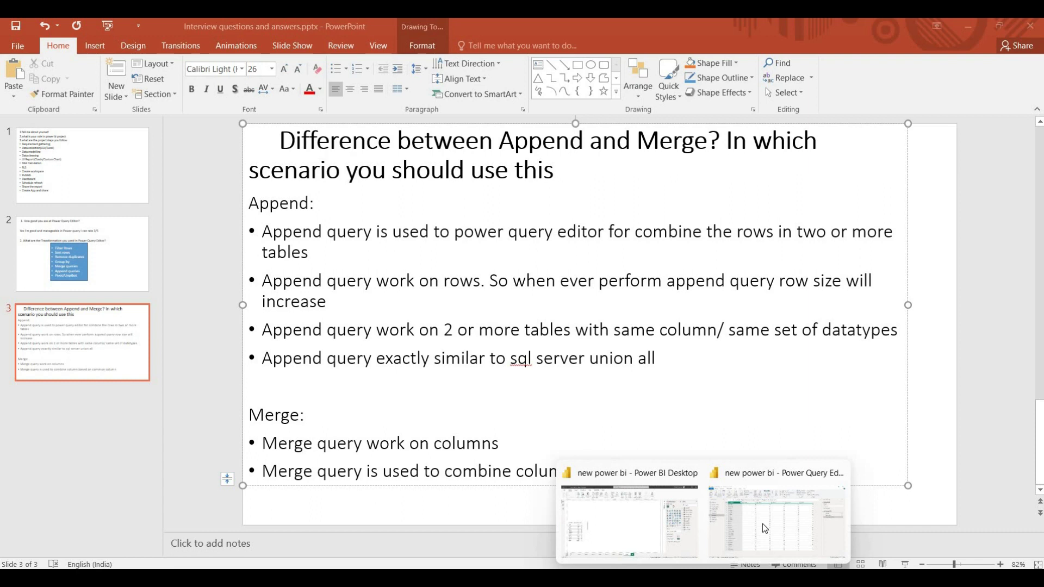
Bring the 'new power bi - Power Query Editor' window forward from the taskbar preview
left_click(762, 524)
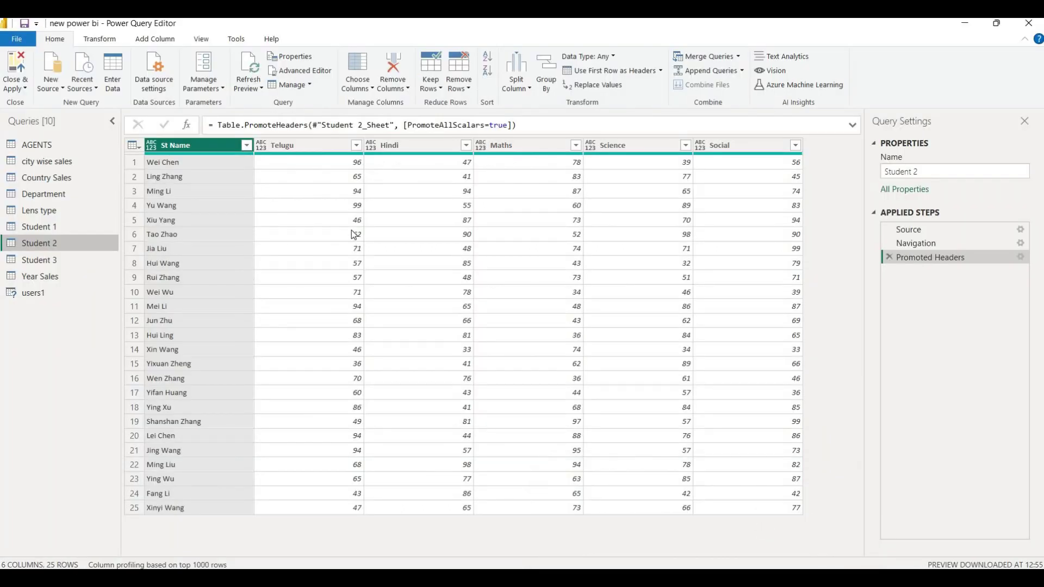
Browse AGENTS and Students 1–3, then compare Student 1 with Student 2, ending on Student 1
double_click(34, 144)
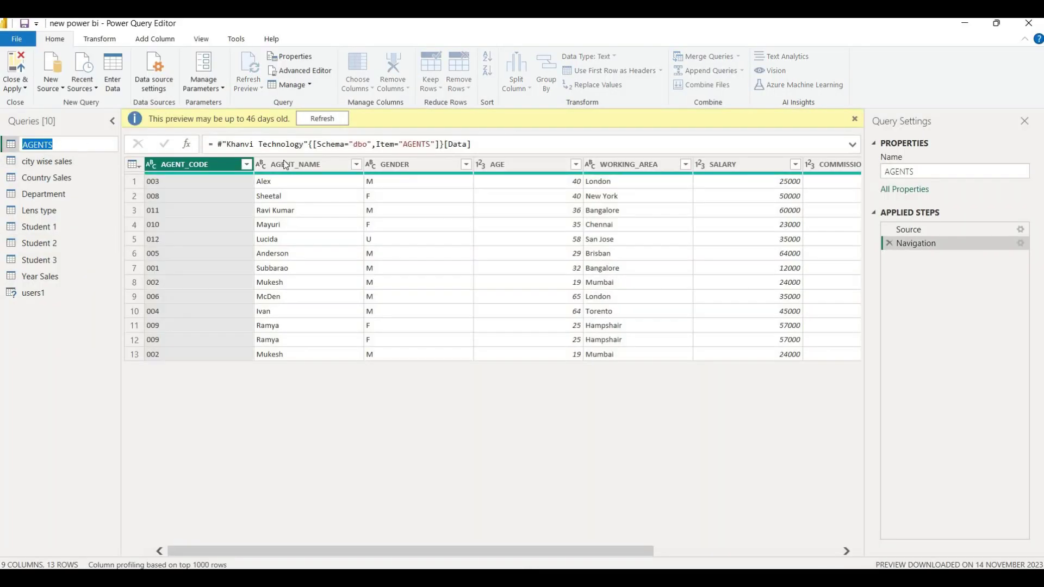
left_click(44, 229)
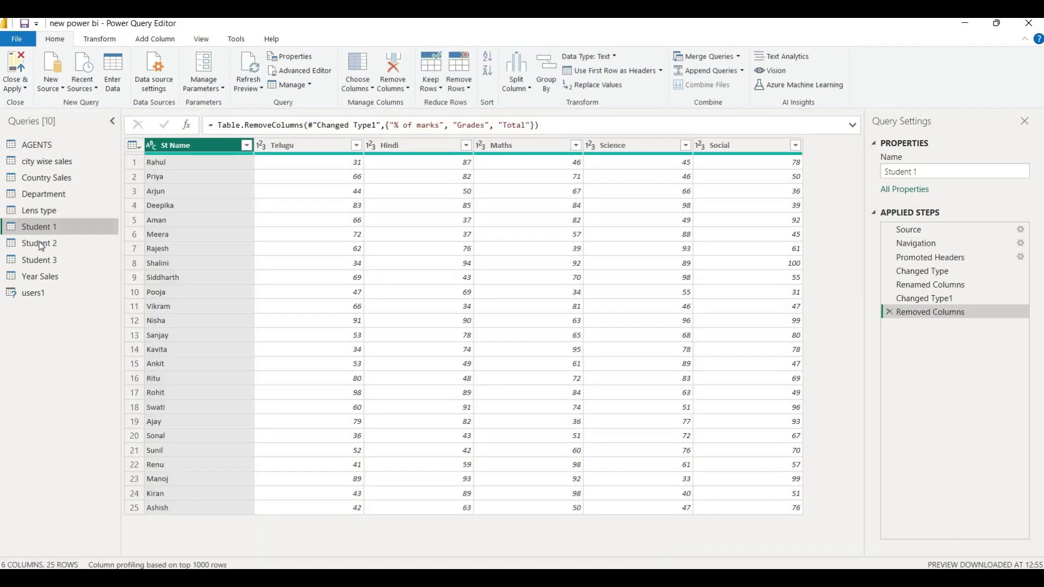
left_click(41, 245)
left_click(42, 262)
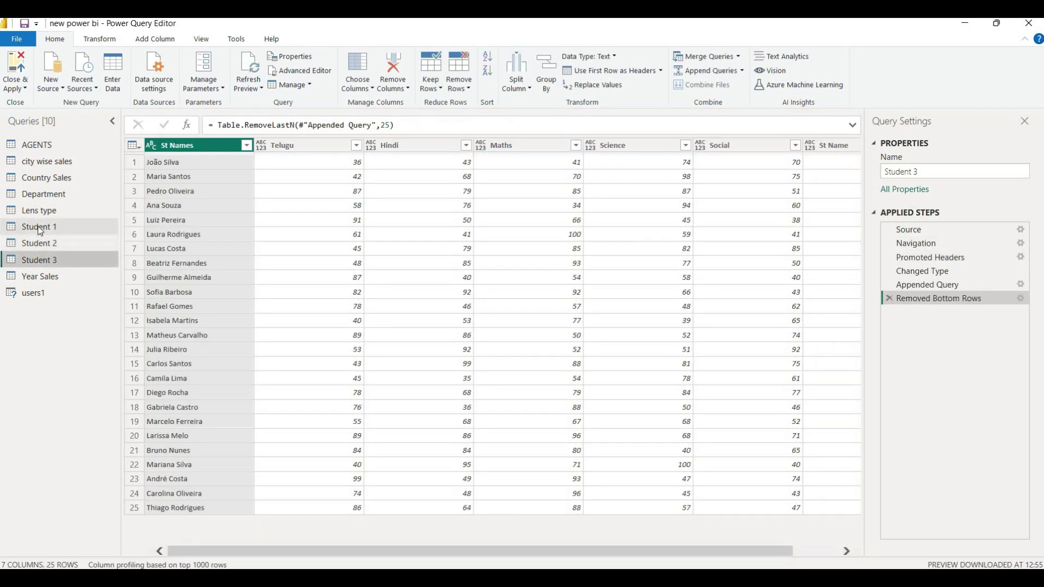
left_click(40, 228)
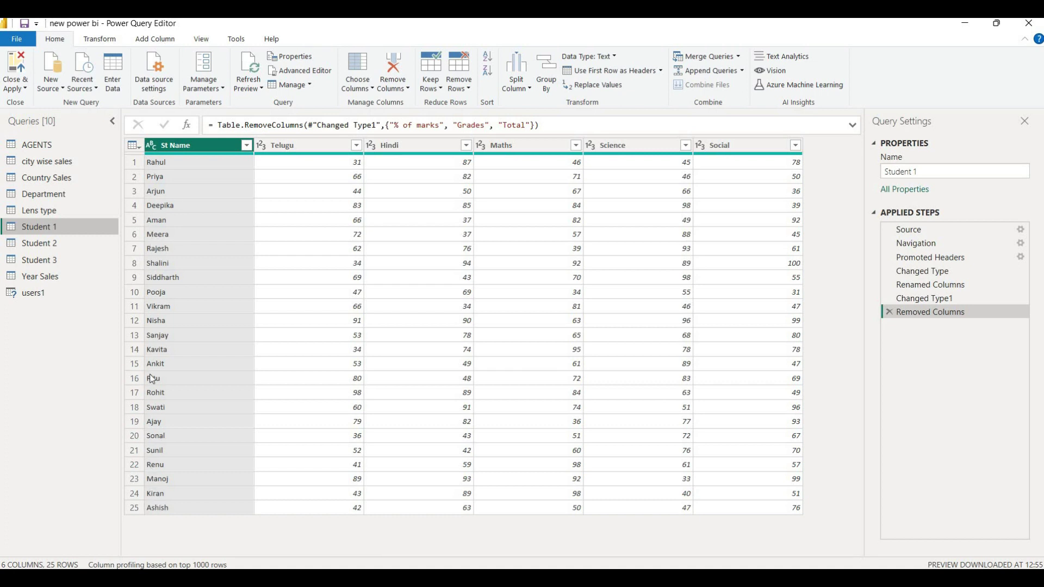
left_click(40, 245)
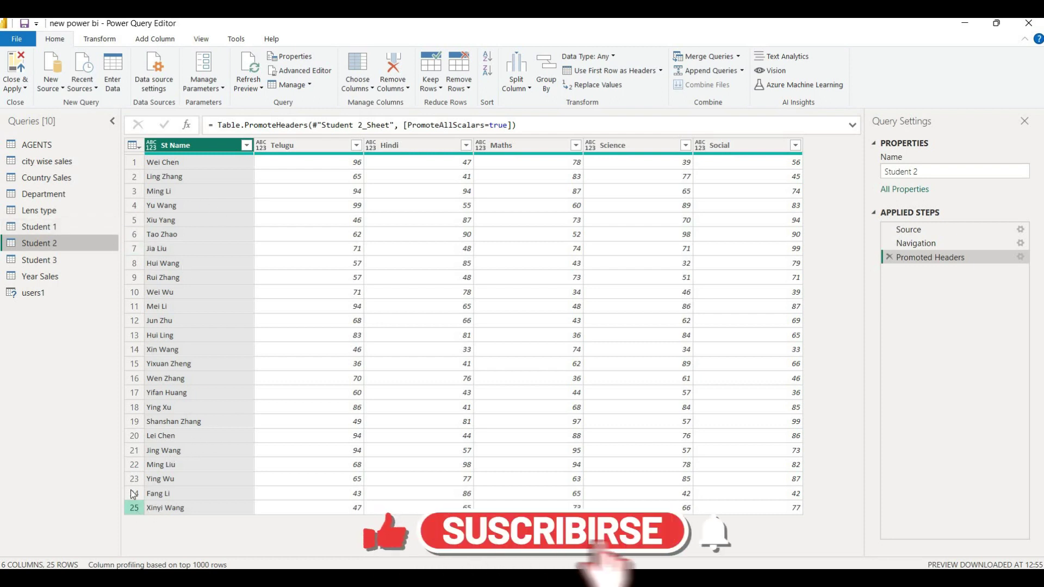
left_click(44, 228)
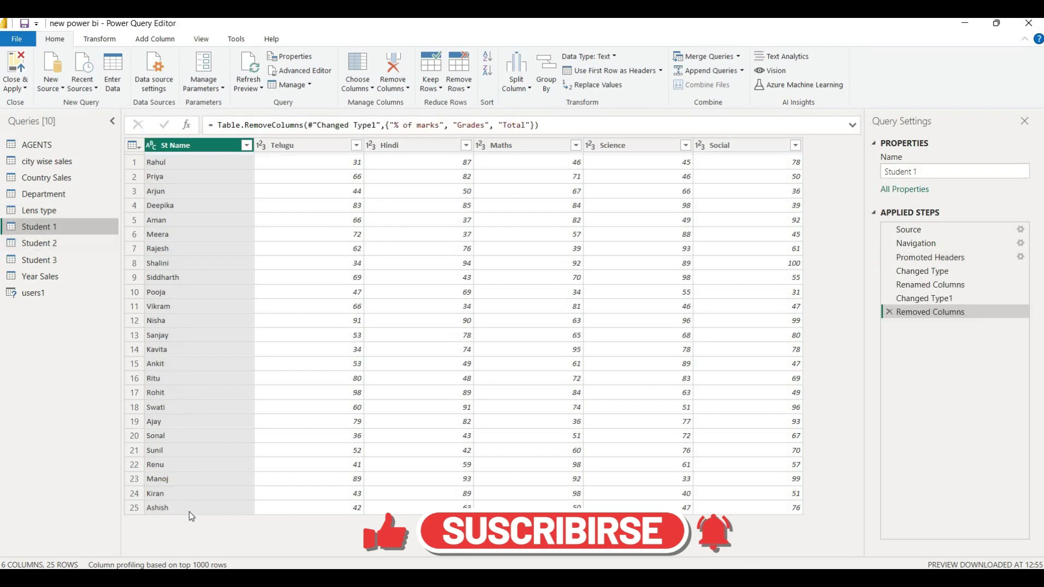
left_click(35, 246)
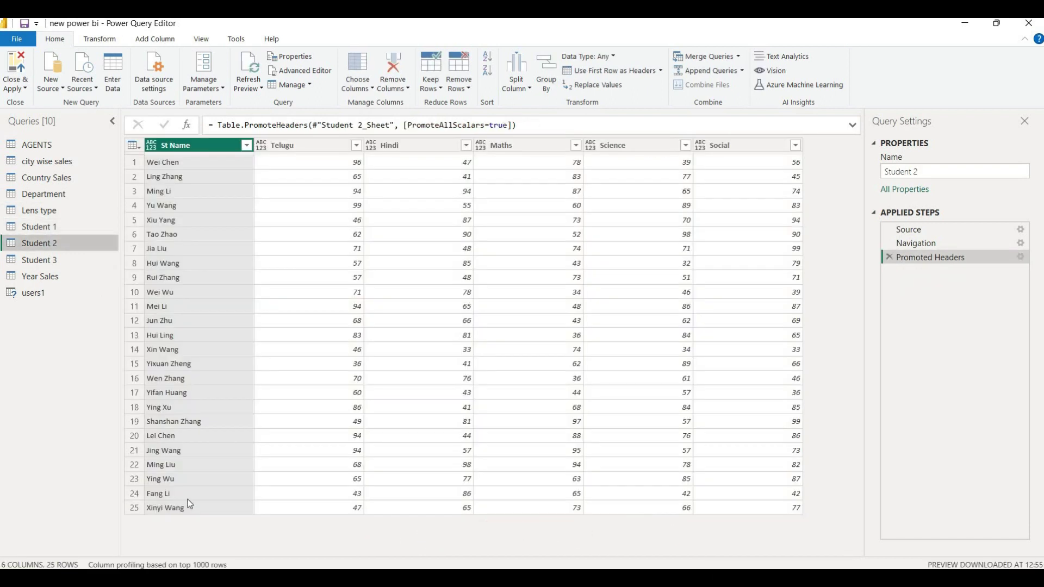
left_click(60, 227)
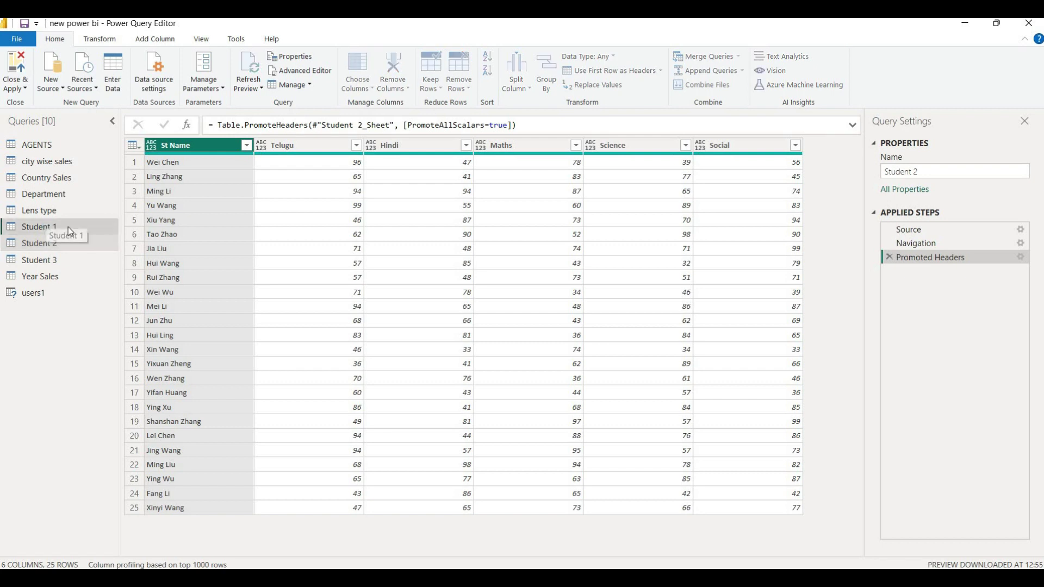
Append Student 2 beneath Student 1 as a new query with Append Queries as New
left_click(741, 70)
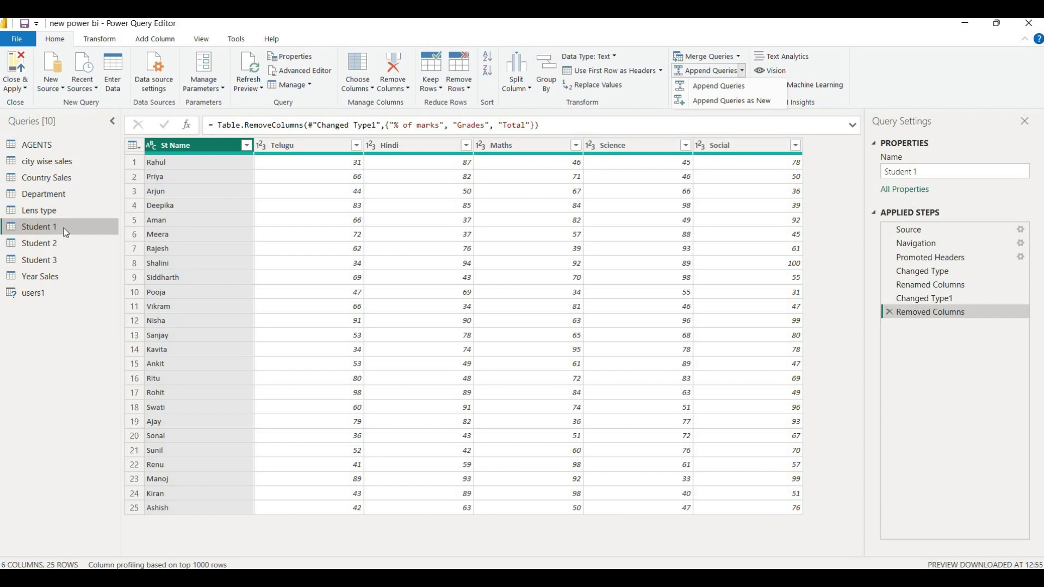
left_click(755, 103)
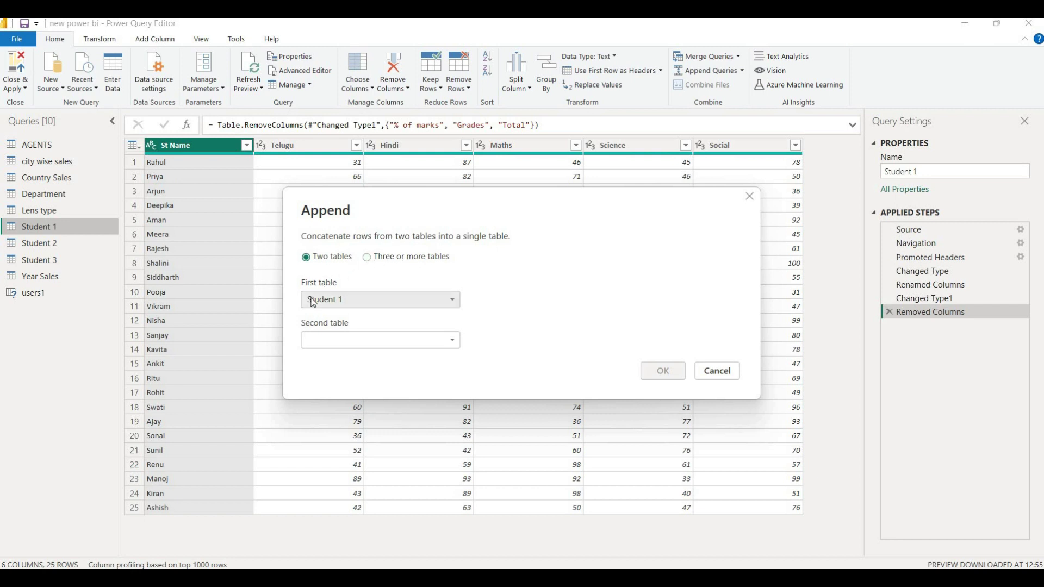
left_click(349, 343)
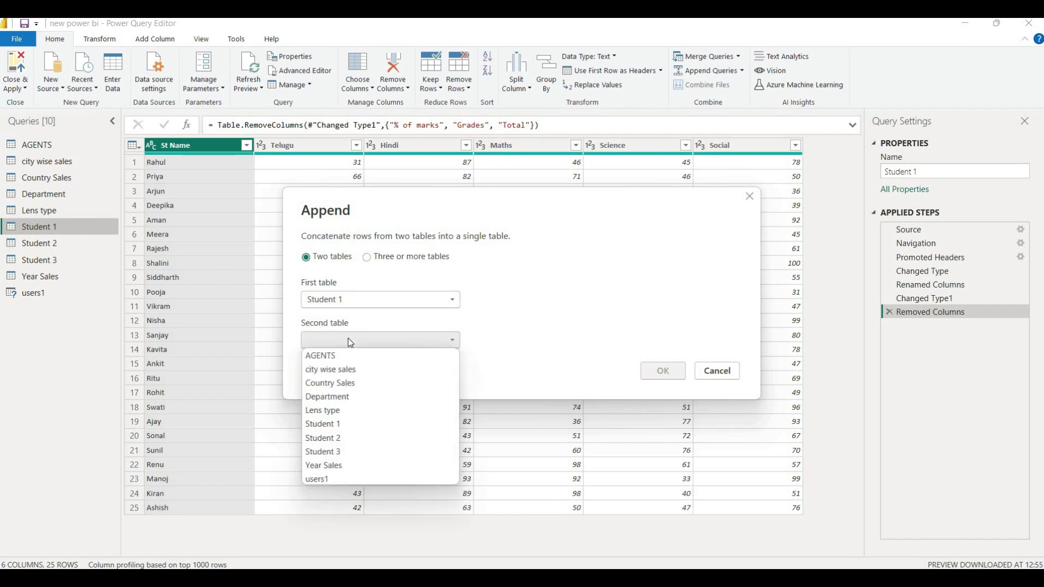
left_click(332, 441)
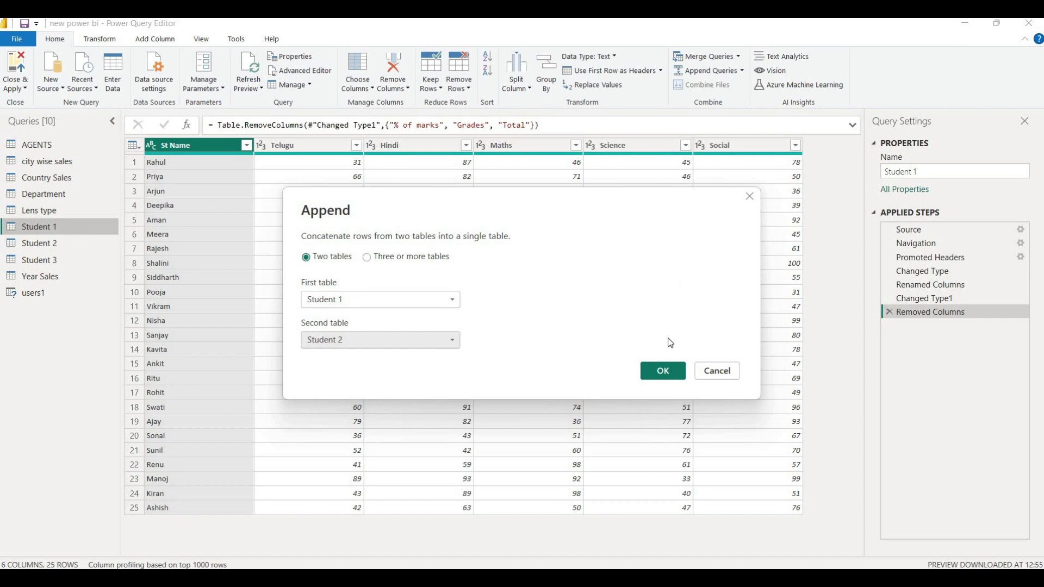
left_click(667, 368)
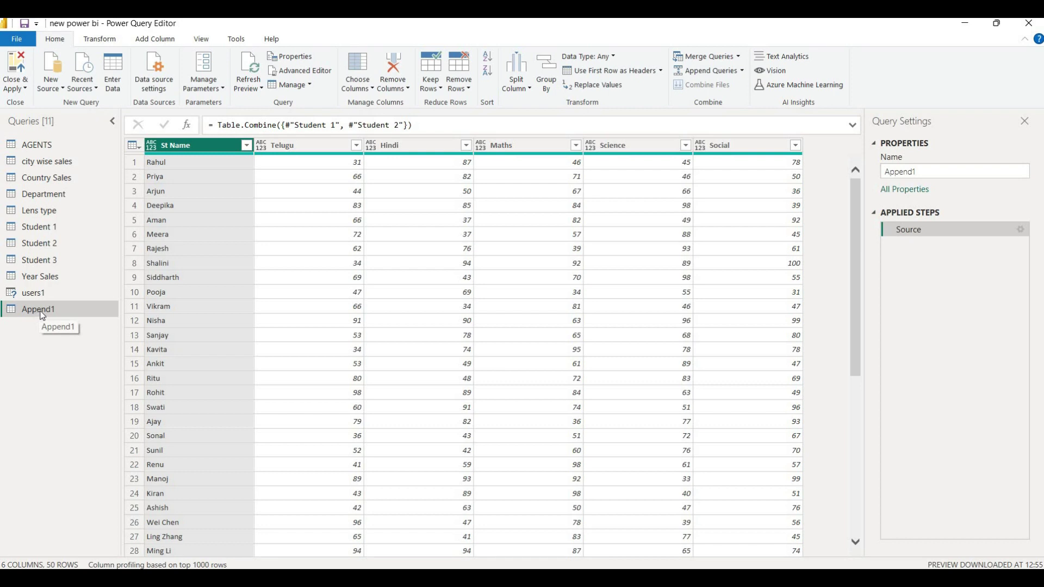
Scroll through the Append1 grid to confirm all 50 stacked student rows
right_click(42, 316)
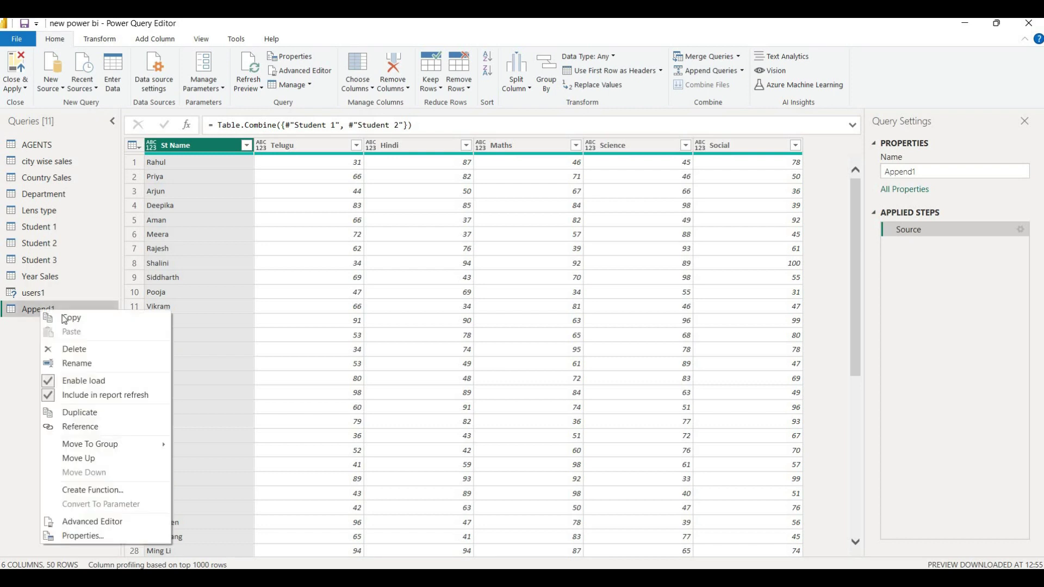
left_click(31, 332)
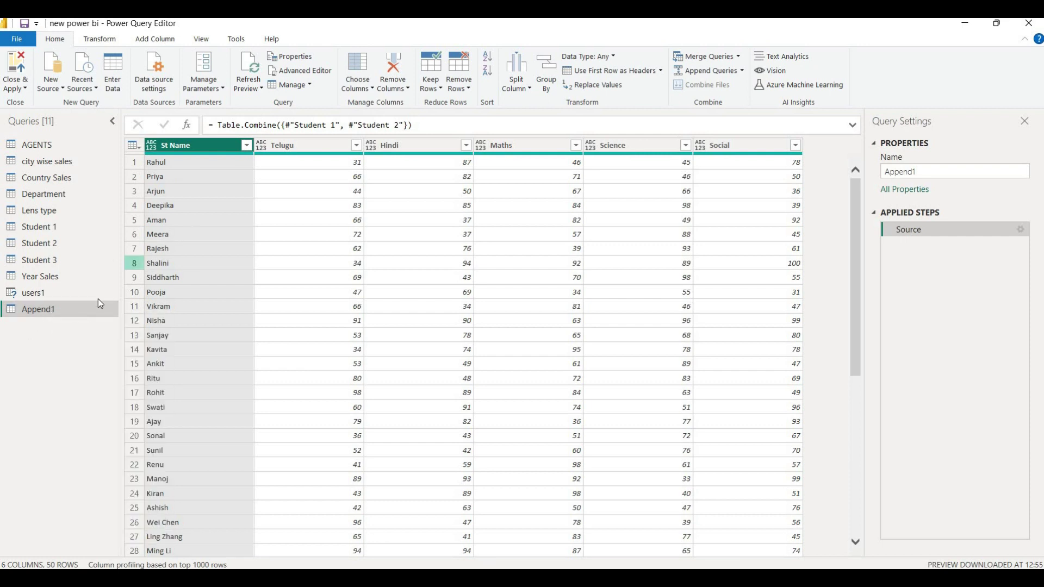
scroll(169, 388, "down", 5)
scroll(153, 423, "down", 2)
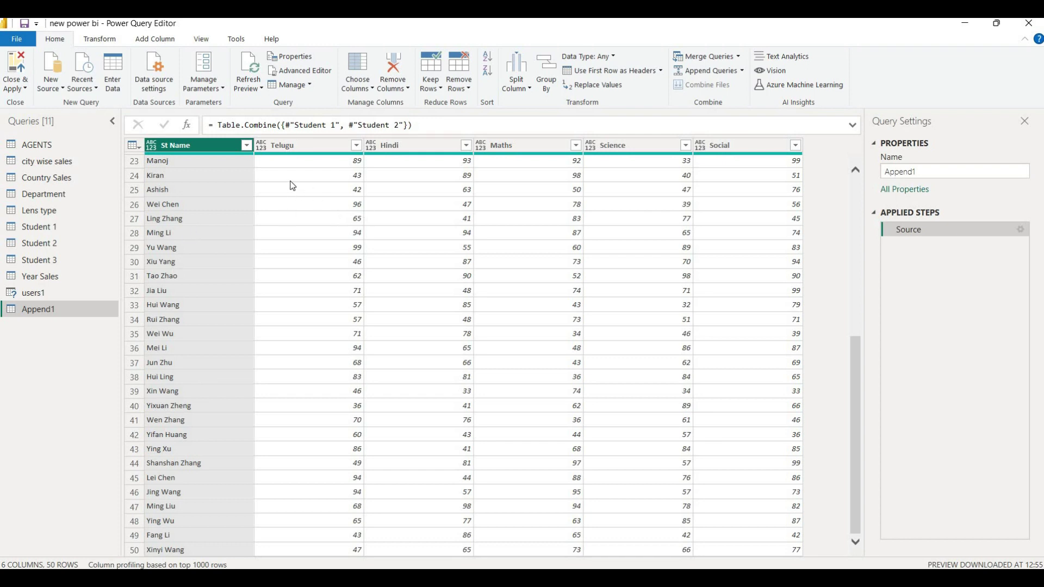
scroll(244, 181, "up", 5)
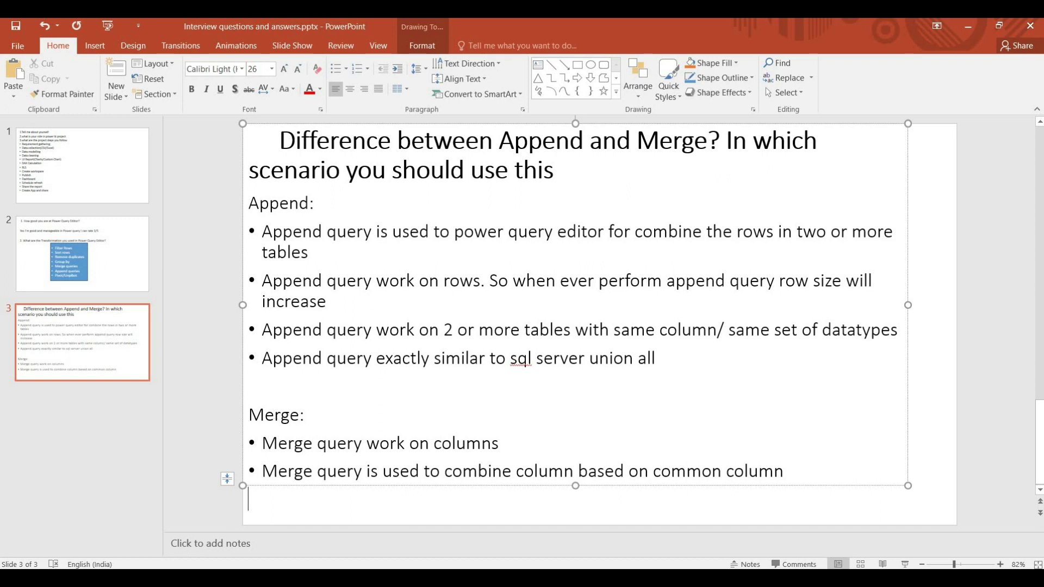
Return to Power Query Editor and select the Lens type query
mouse_move(750, 565)
left_click(749, 541)
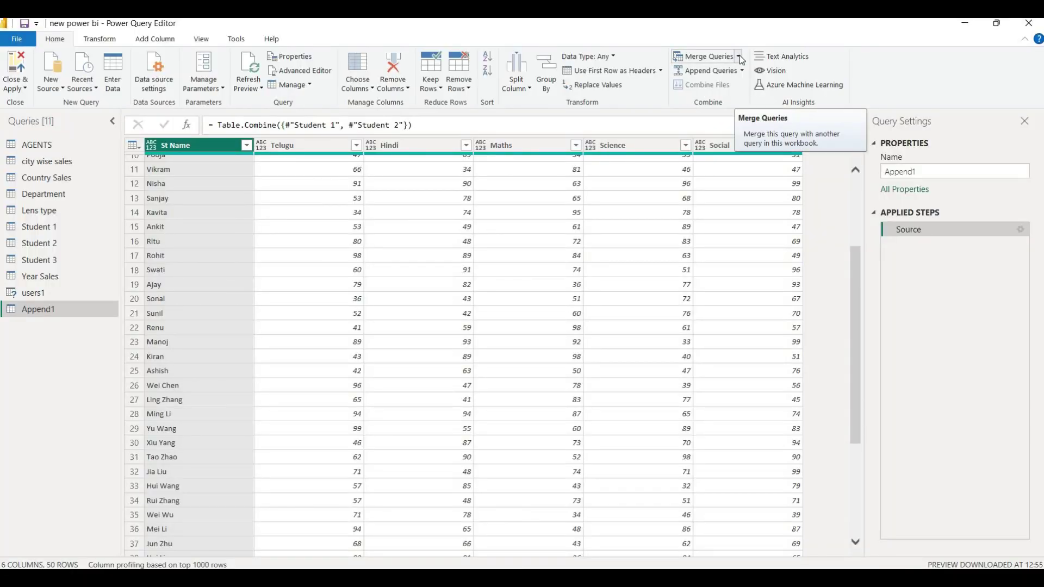
left_click(41, 215)
Compare the Lens type columns with the Department query's, ending back on Lens type
left_click(41, 216)
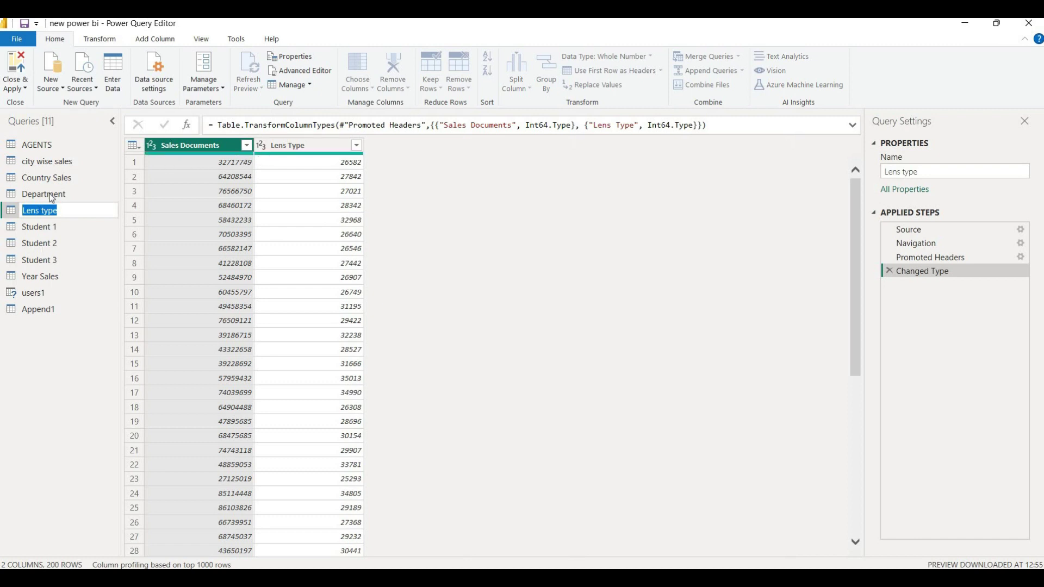
key("Return")
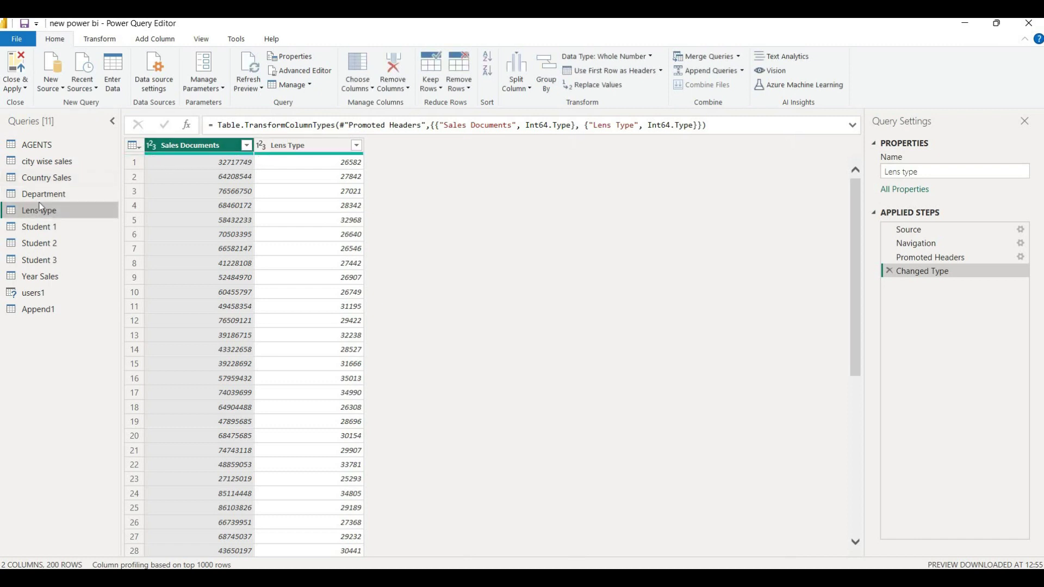
left_click(42, 194)
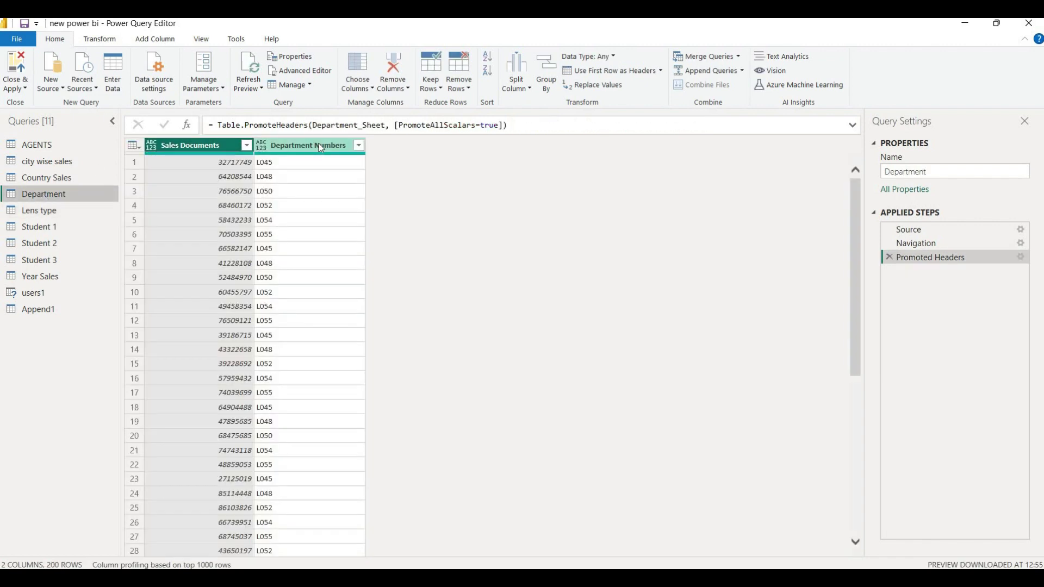
double_click(56, 214)
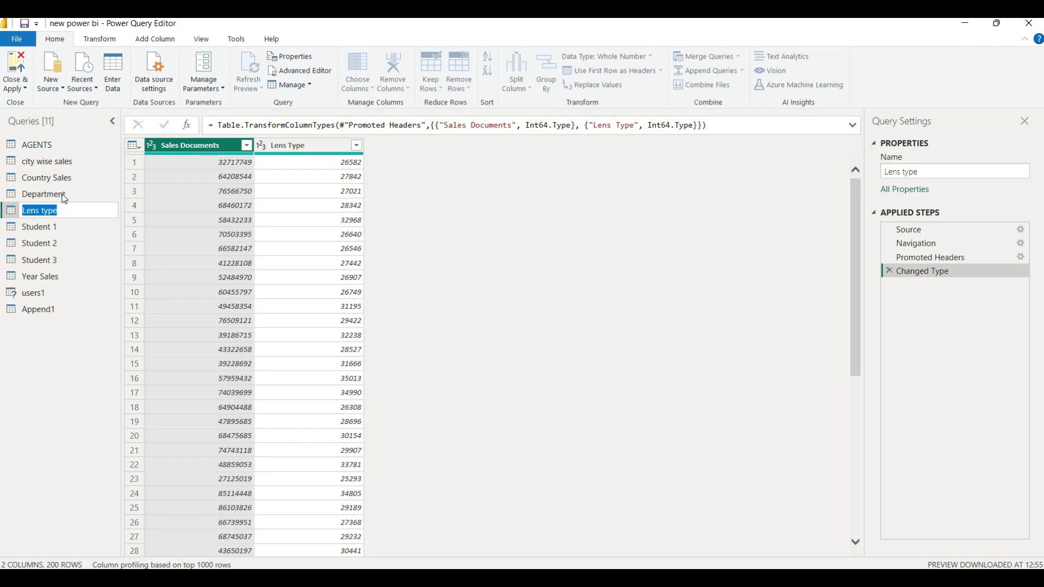
key("Return")
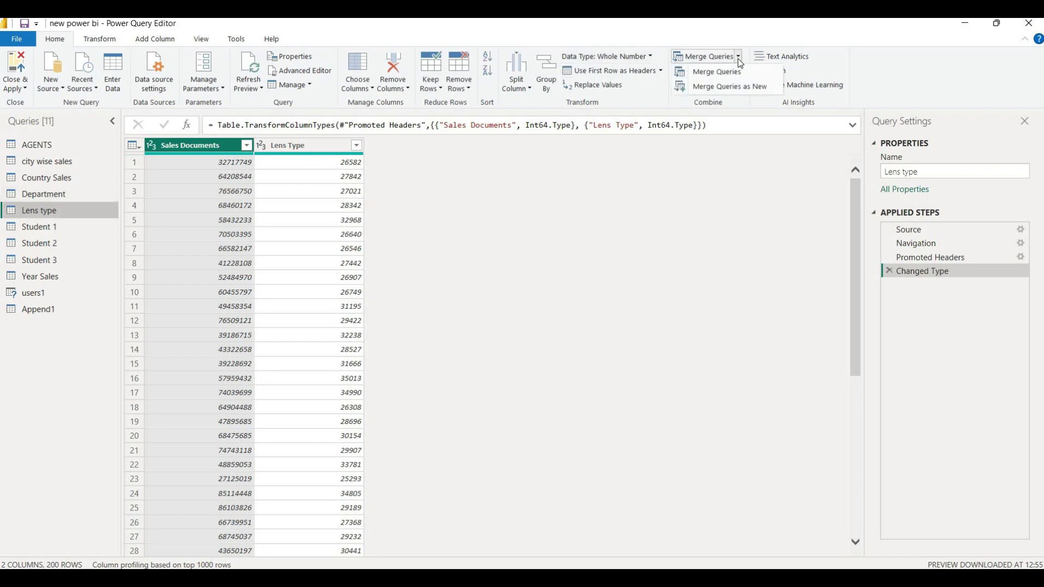
Merge Department into Lens type with a Left Outer join on Sales Documents
left_click(705, 56)
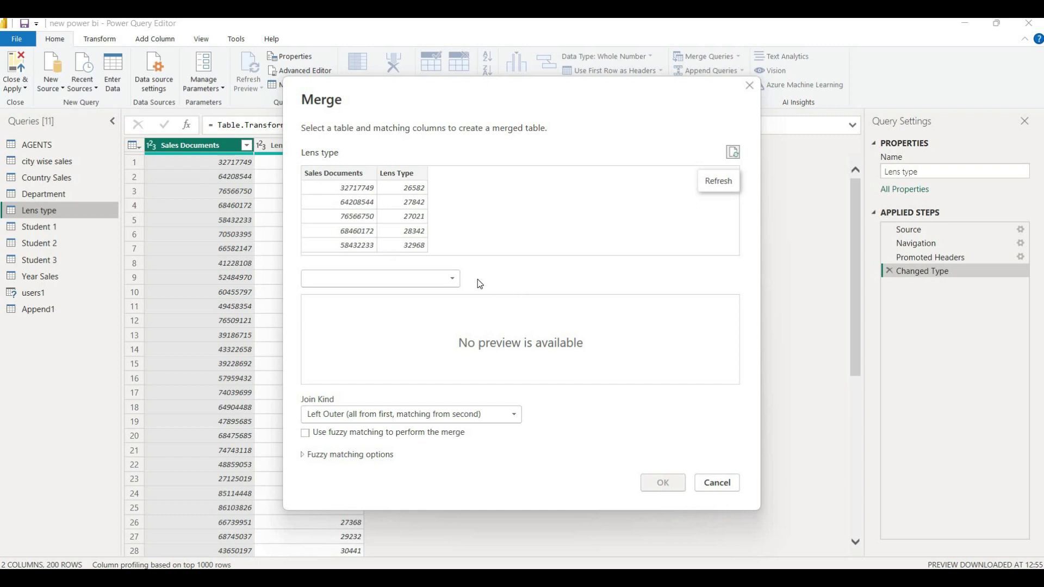
left_click(454, 279)
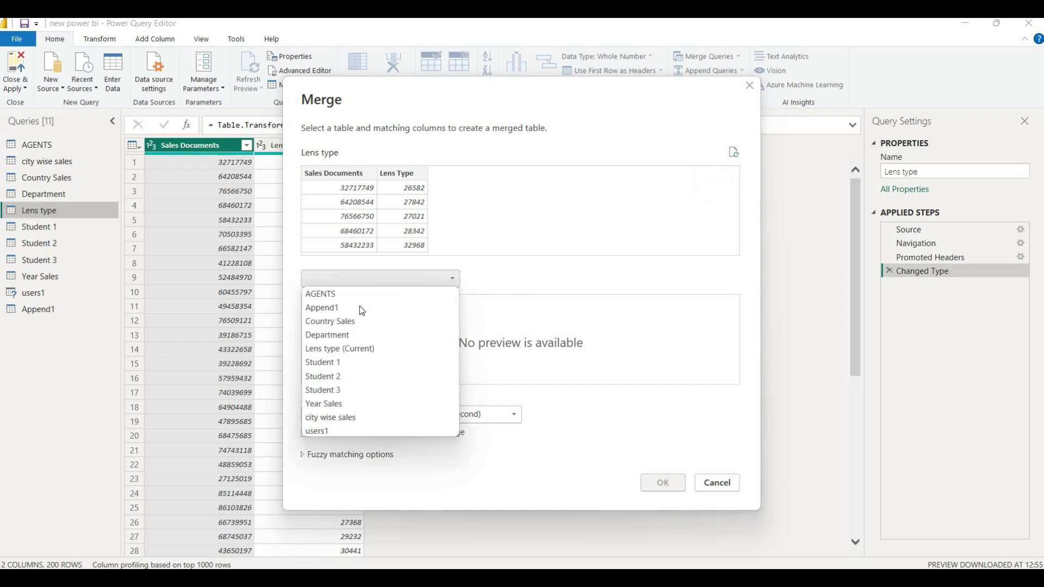
left_click(338, 334)
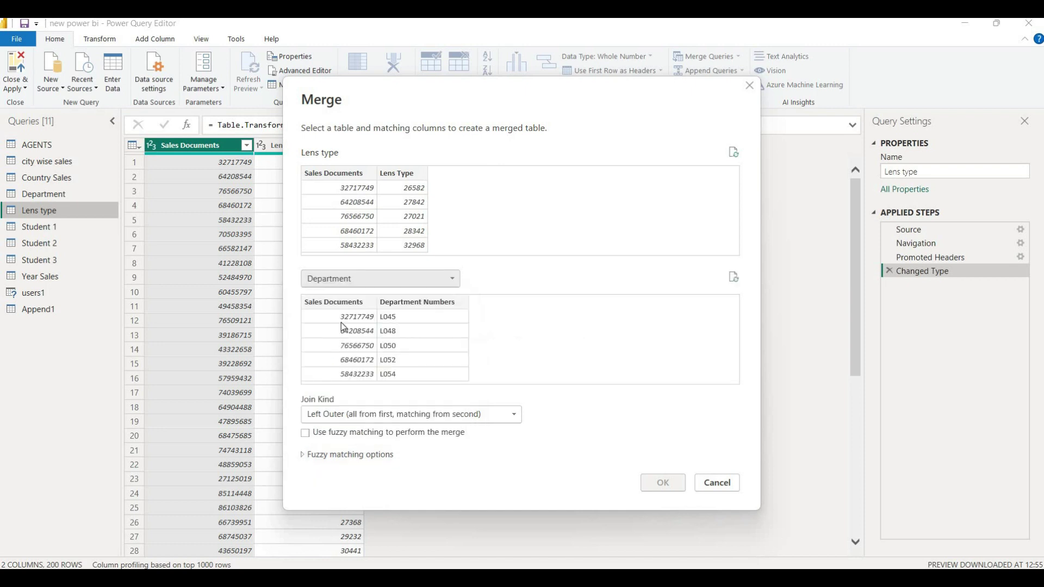
left_click(357, 172)
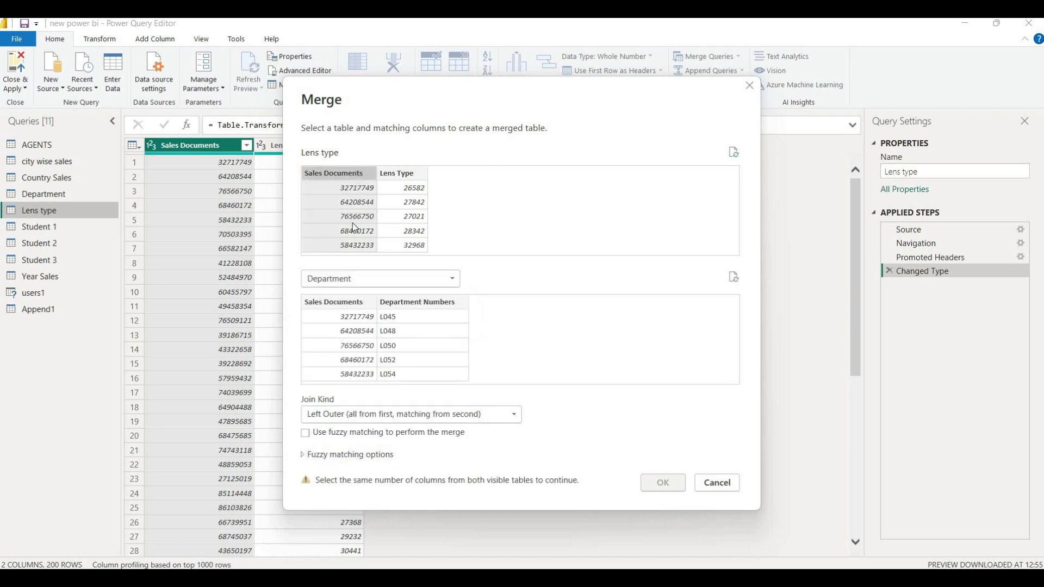
left_click(347, 303)
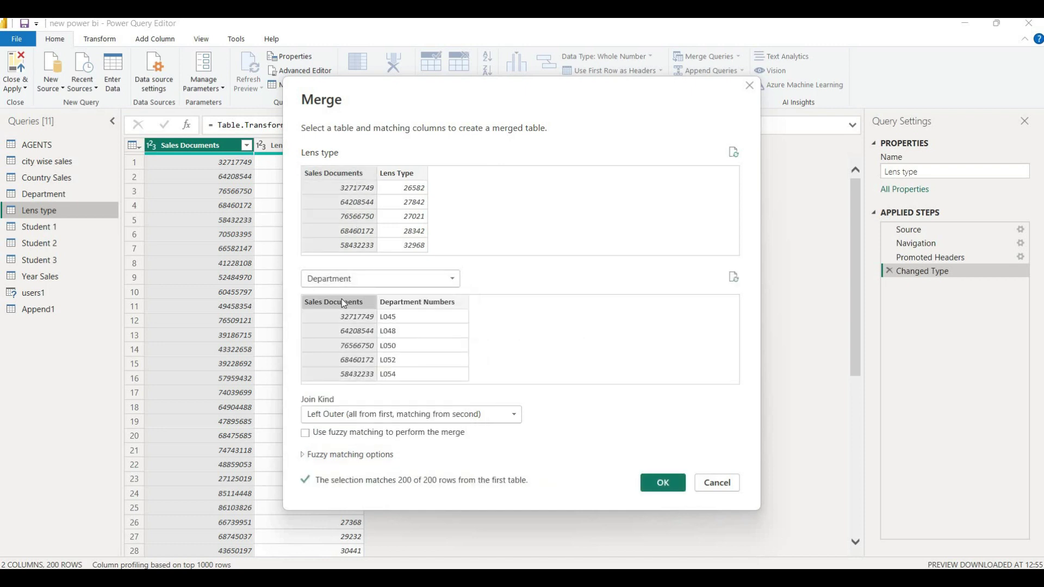
left_click(417, 416)
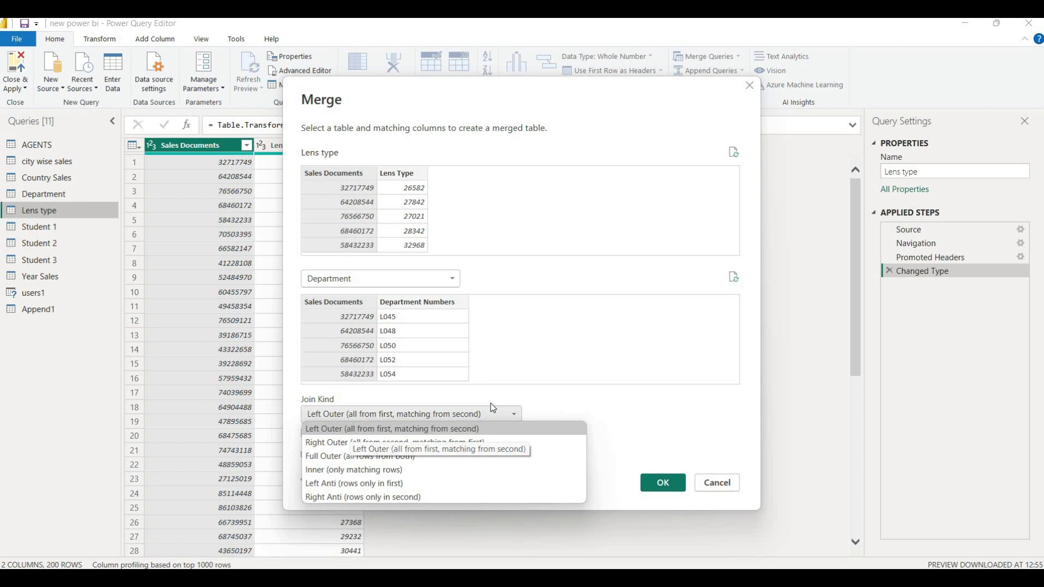
left_click(521, 394)
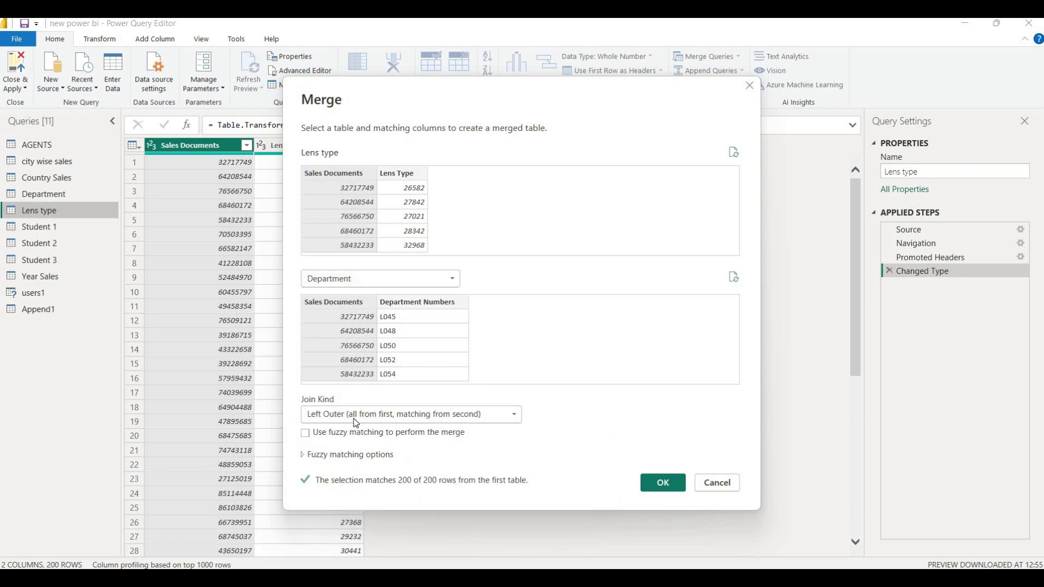
left_click(655, 484)
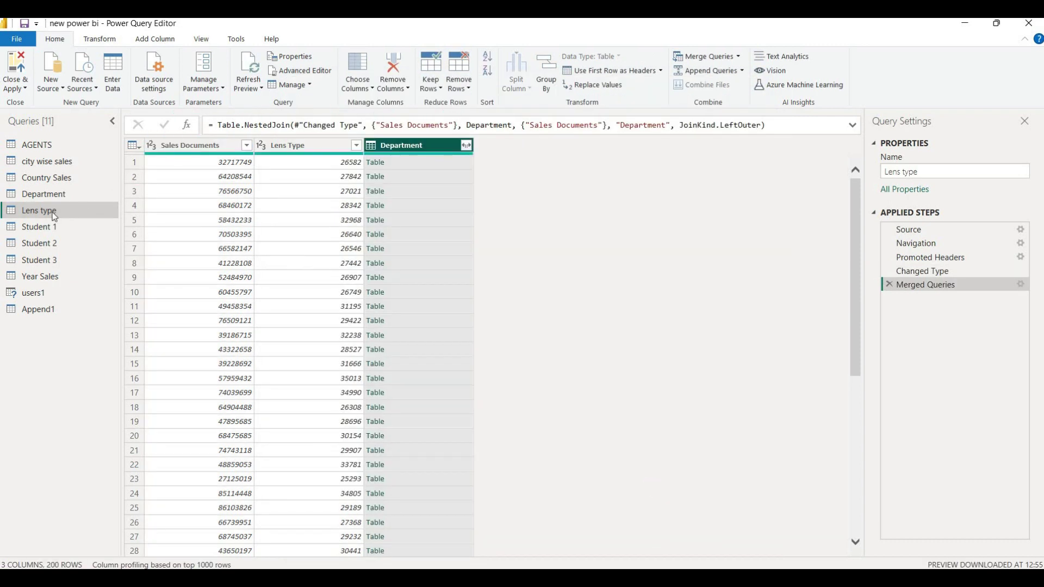
Expand the Department column to include only Department Numbers, then switch to PowerPoint
left_click(466, 146)
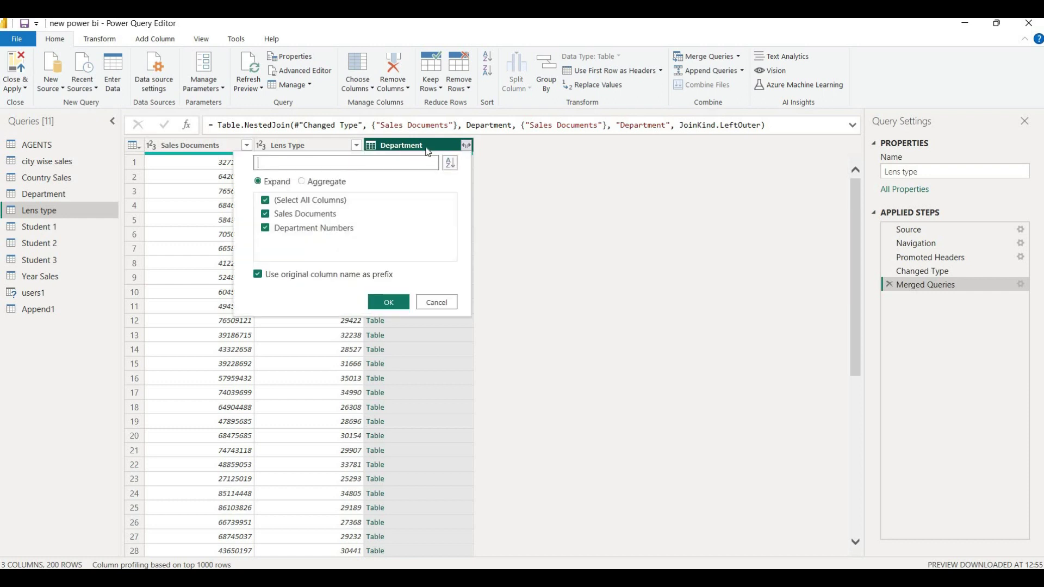
left_click(265, 214)
left_click(266, 228)
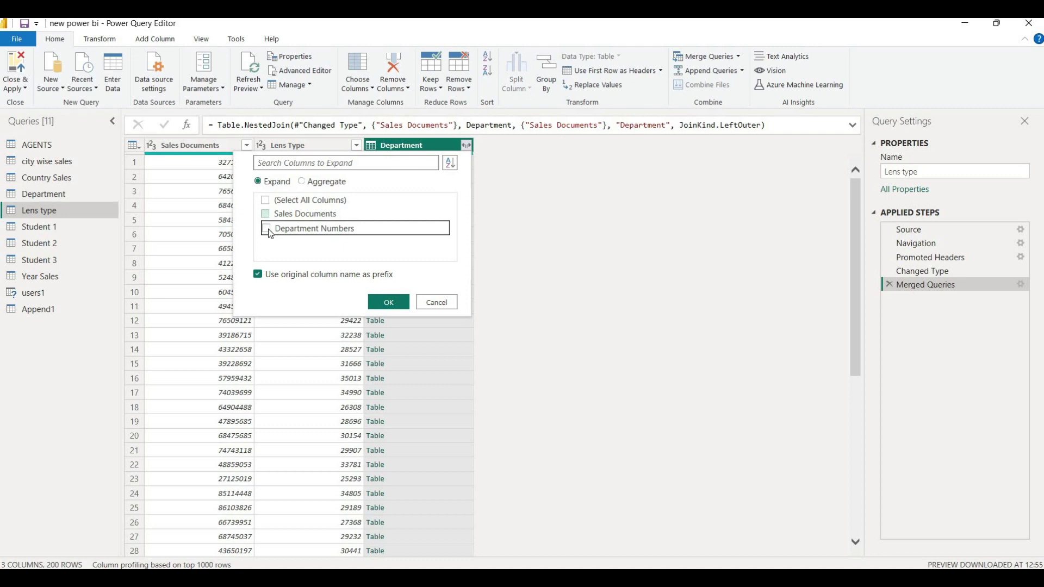
left_click(265, 228)
left_click(388, 302)
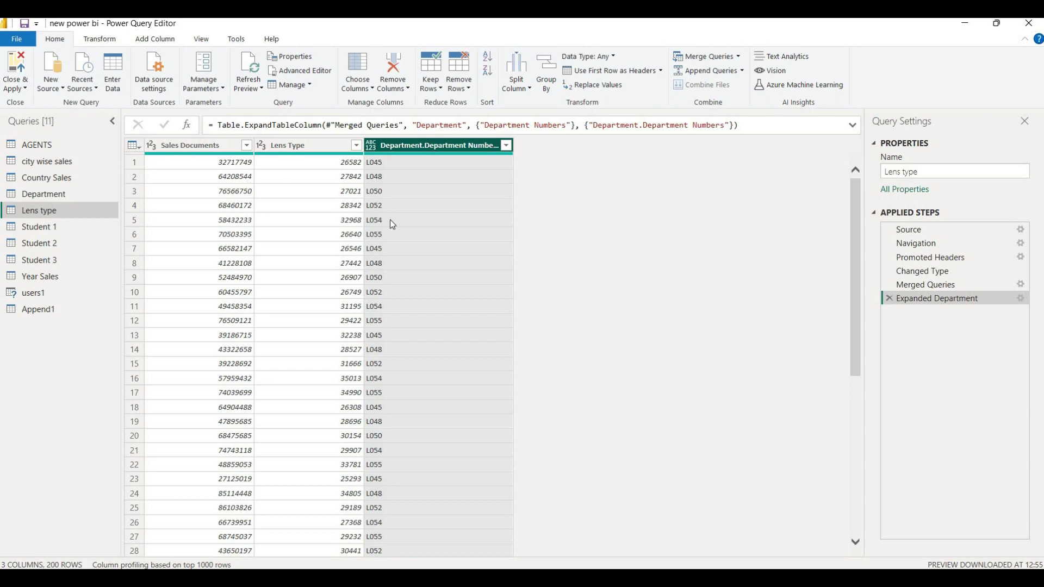
scroll(361, 368, "down", 7)
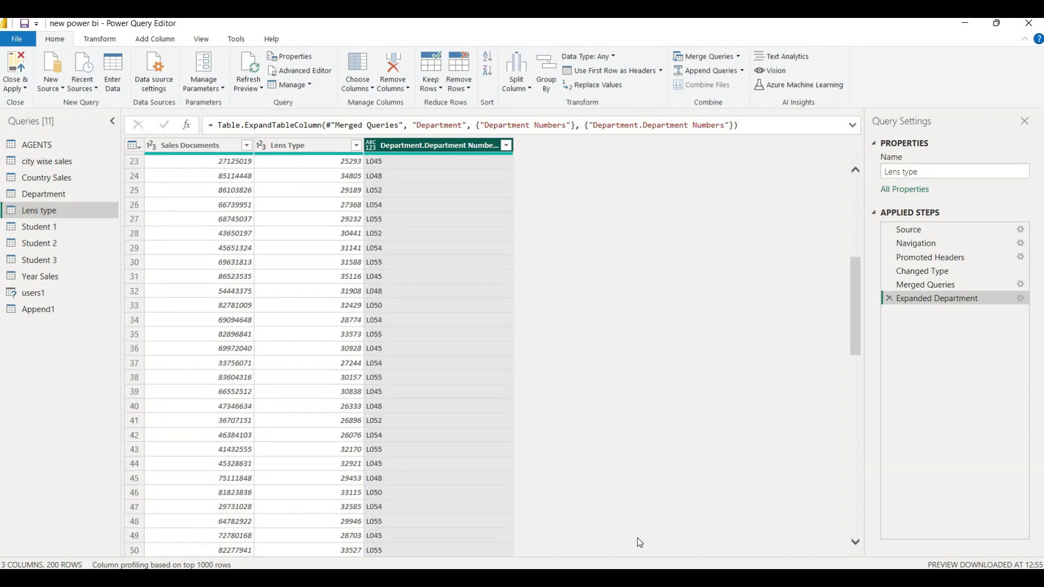
key("alt+Tab")
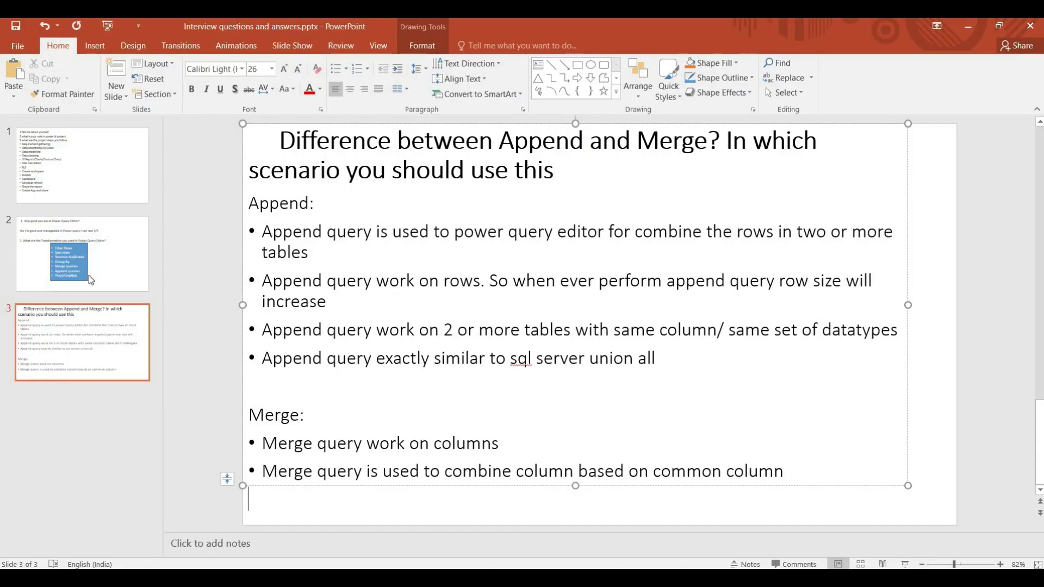